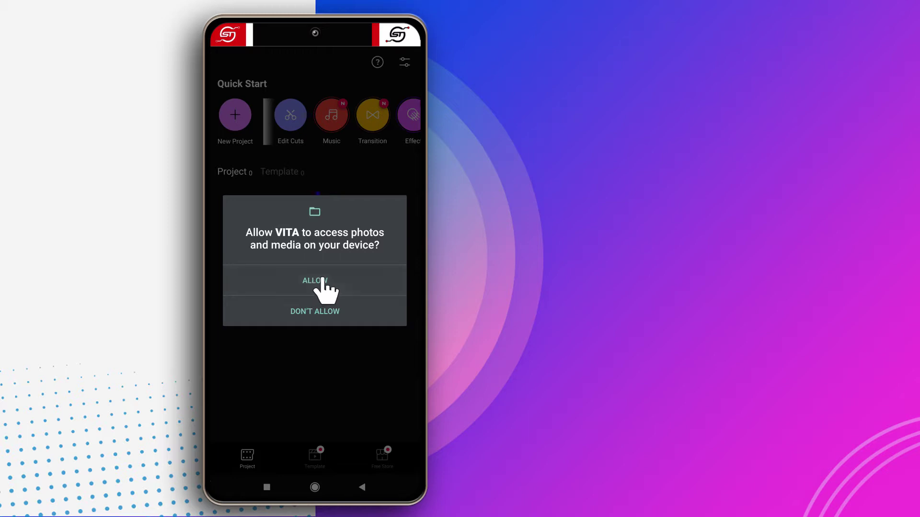
- Allow the app to access photos and media on the device
left_click(322, 281)
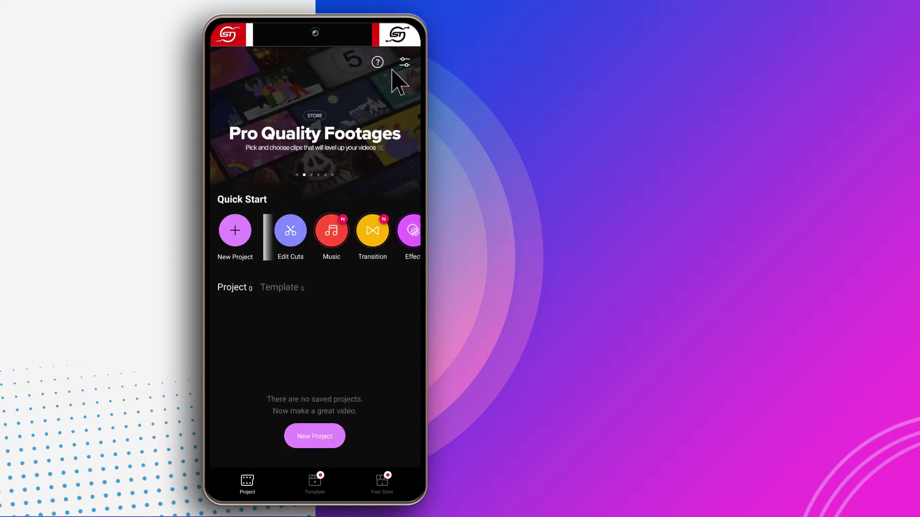
- Examine the YouTube channel entry under Manage Account for Copyright in the settings and return to the home screen
left_click(405, 62)
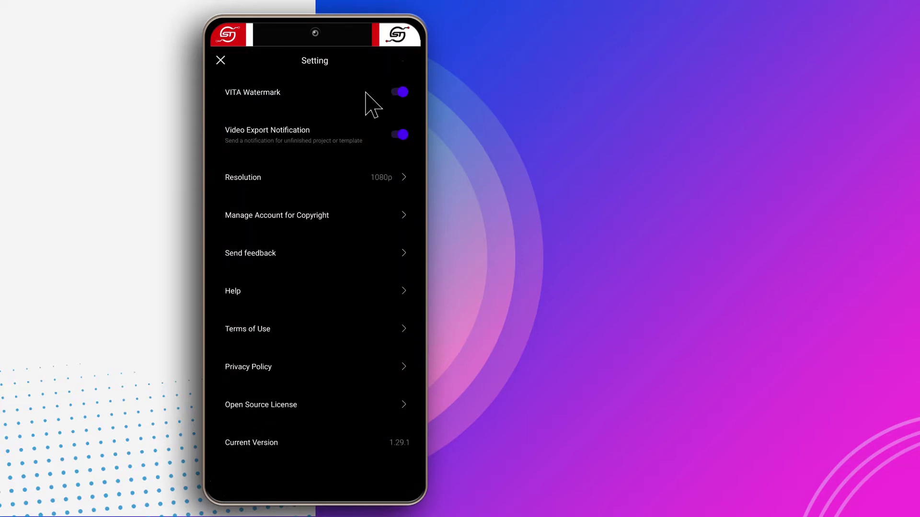
left_click(284, 216)
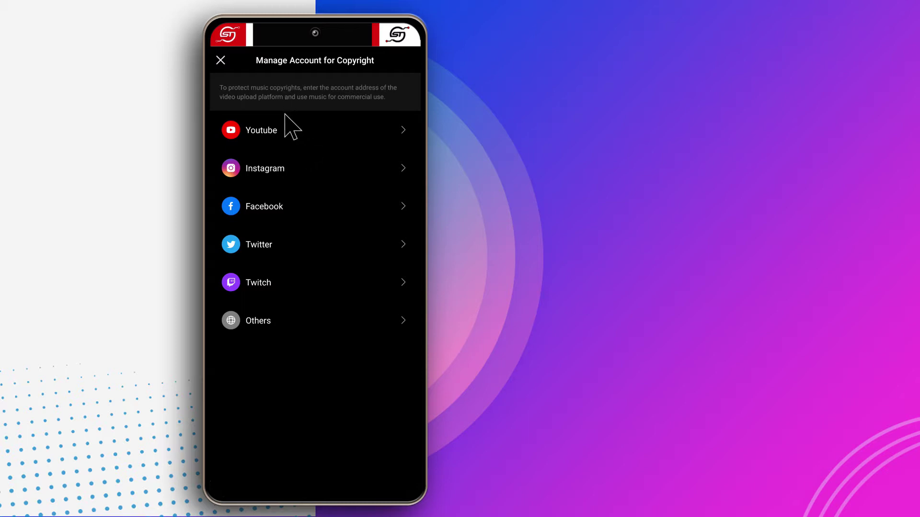
left_click(262, 130)
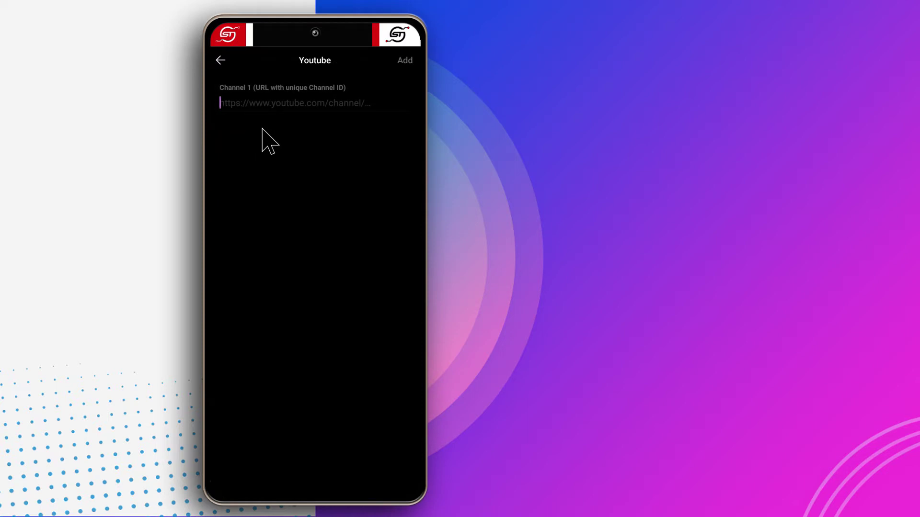
left_click(258, 105)
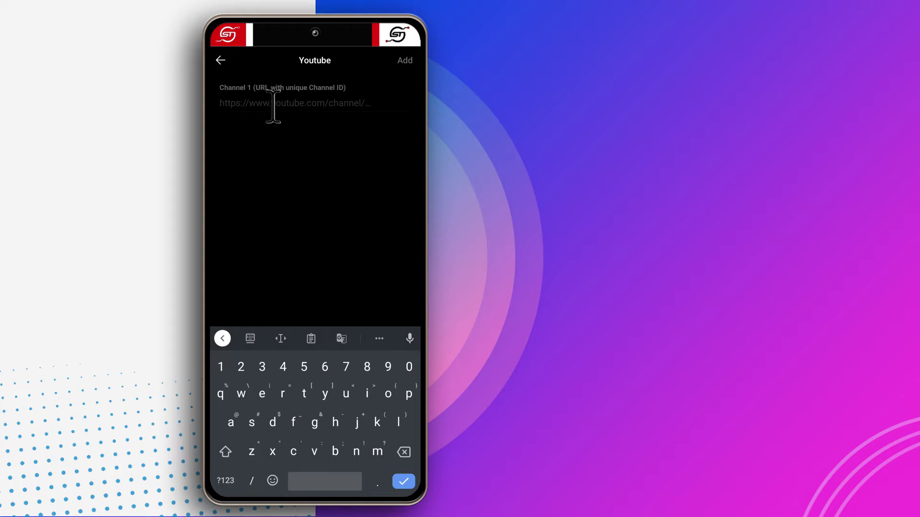
left_click(220, 60)
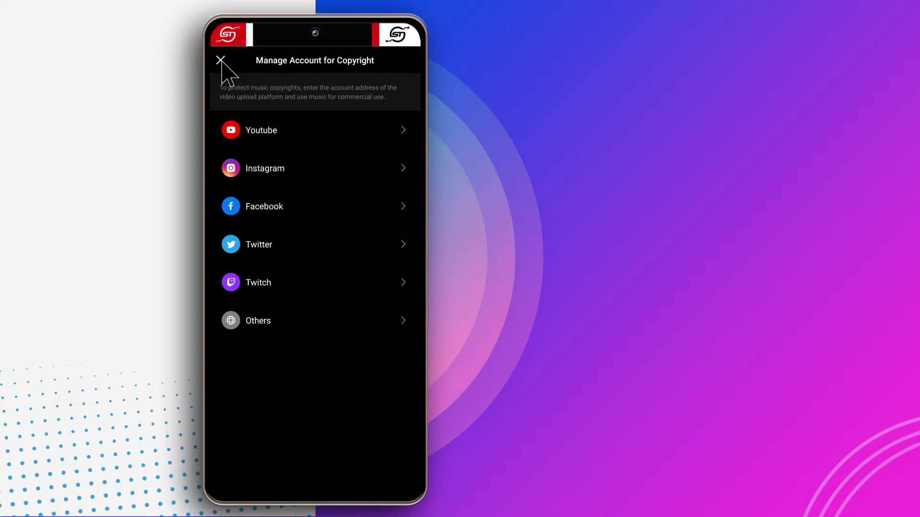
left_click(220, 61)
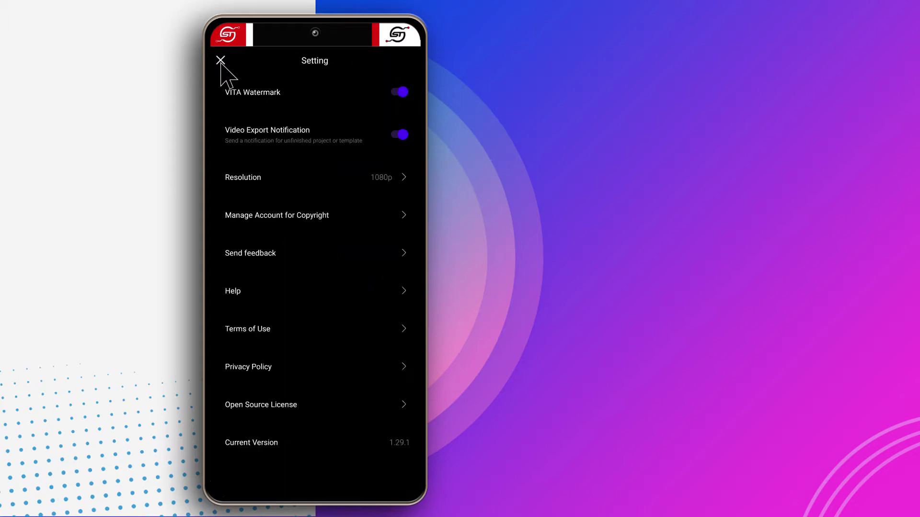
left_click(221, 61)
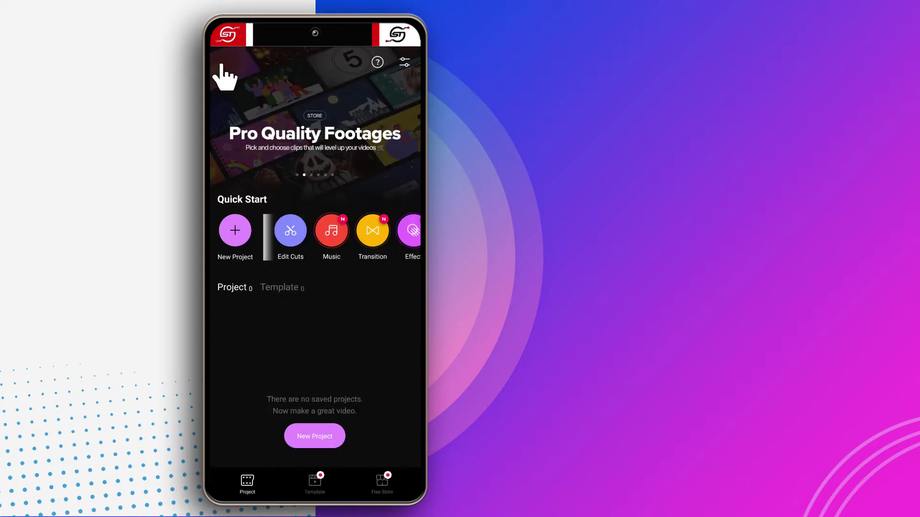
- Start a new project and select the 05:32 game video and the 00:12 singer video, in that order
left_click(313, 436)
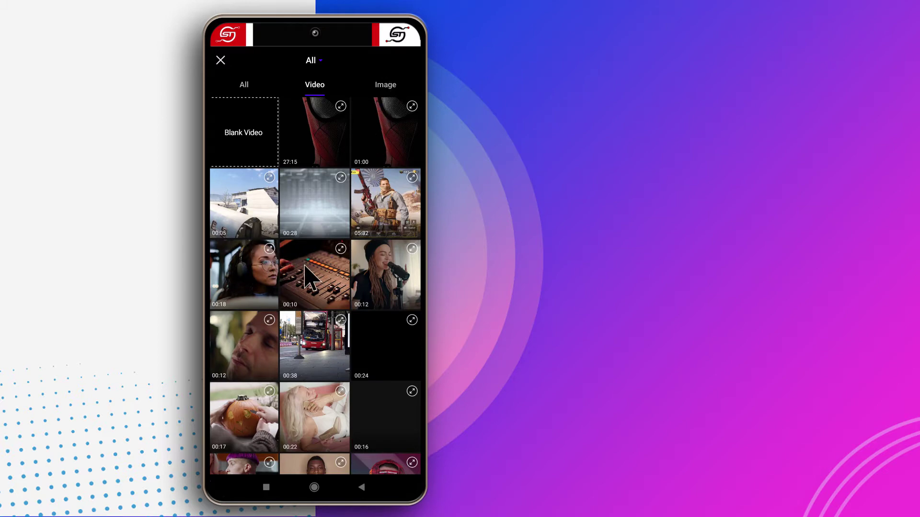
left_click(381, 204)
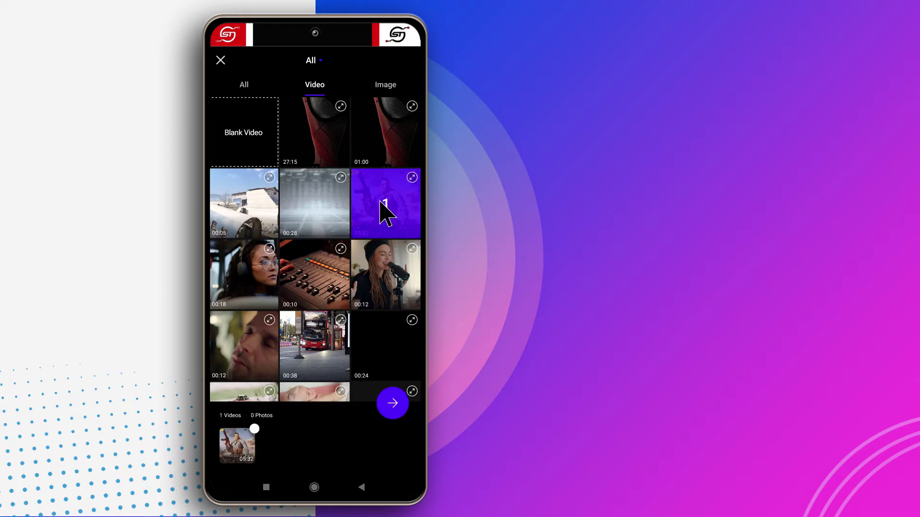
left_click(388, 270)
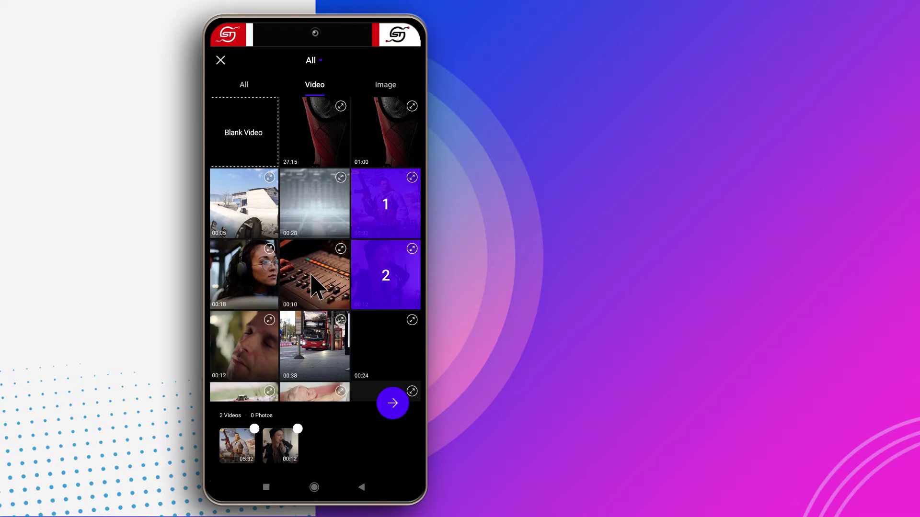
- Preview the 00:10 mixing console video full screen, skim through it, and return to the media selection
left_click(341, 250)
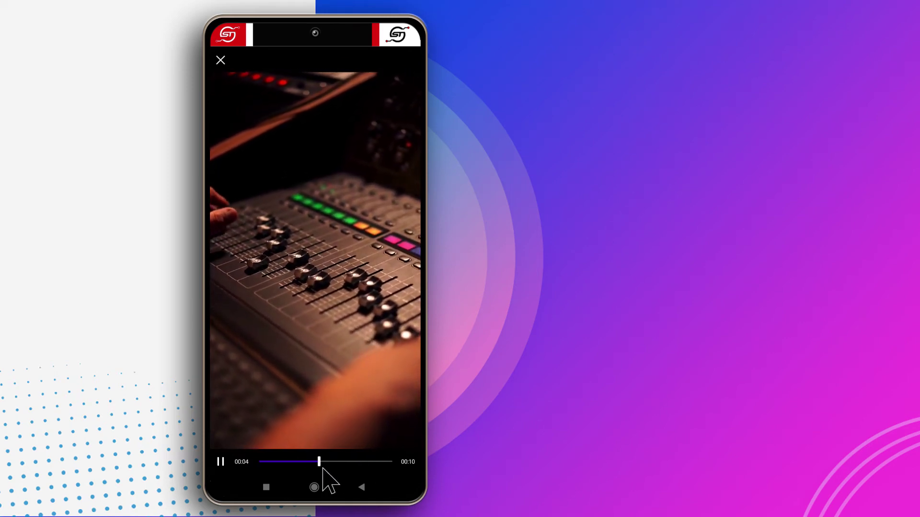
left_click_drag(376, 463, 290, 463)
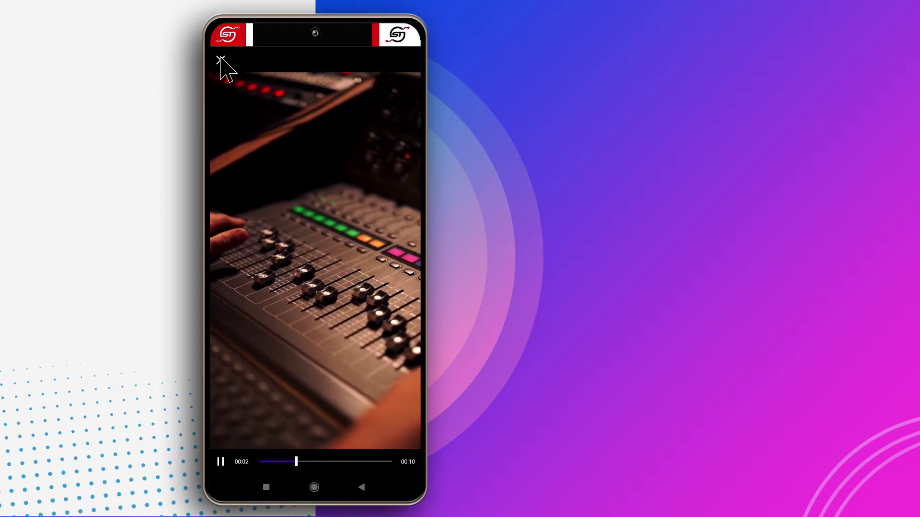
left_click(220, 60)
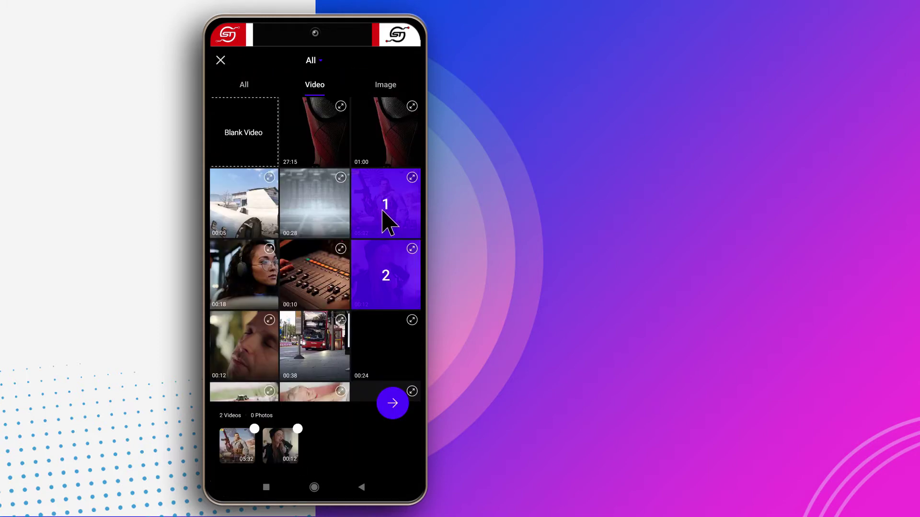
- Deselect the 00:12 singer video and select it again, removing it once from the grid and once from the selected-media tray
left_click(373, 293)
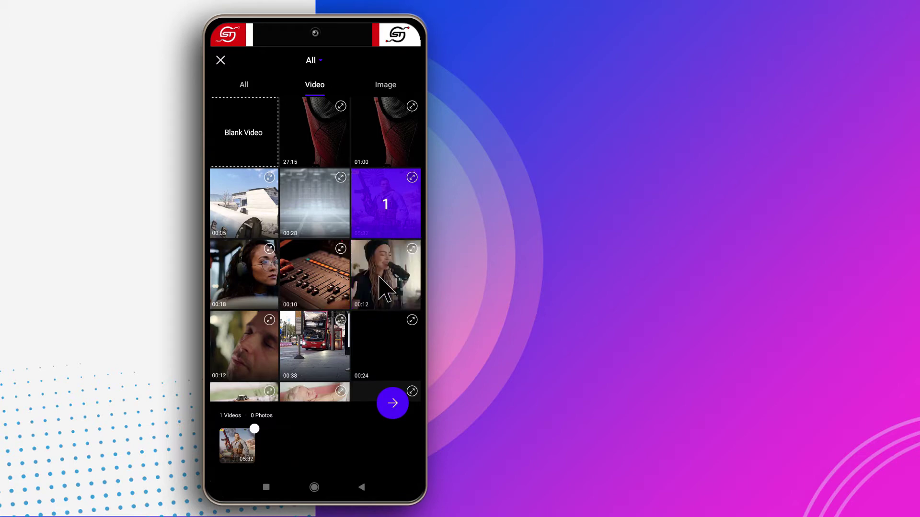
left_click(383, 287)
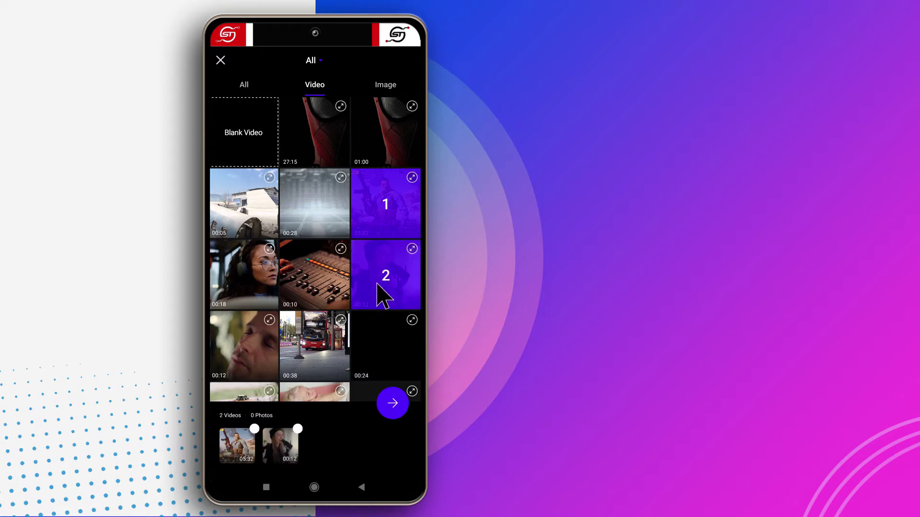
left_click(298, 429)
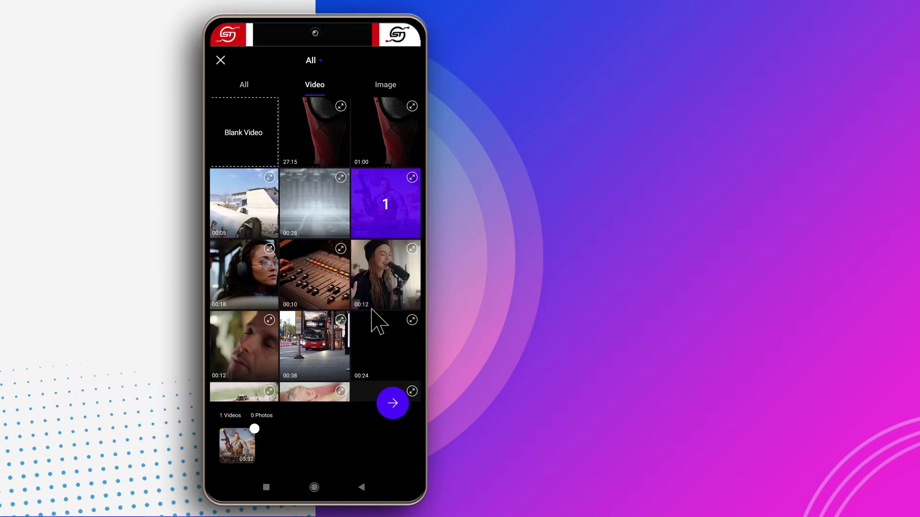
left_click(380, 288)
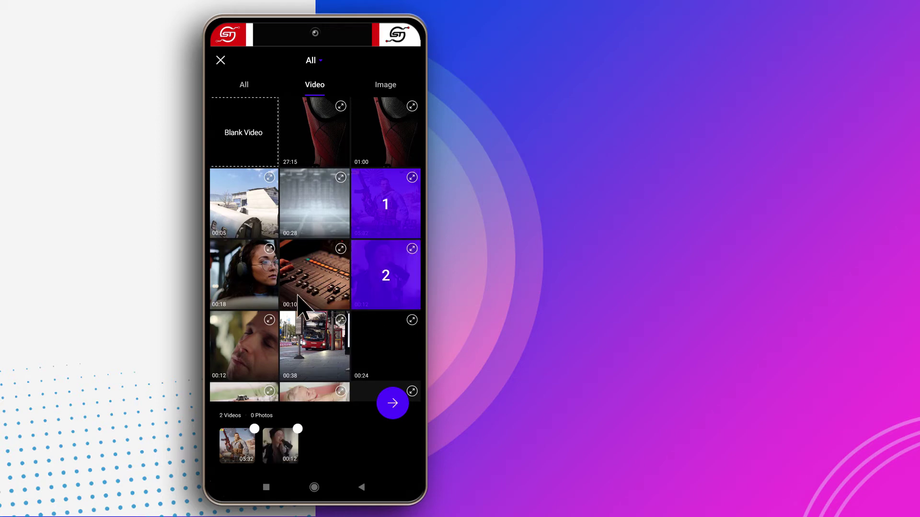
- Create the project from the two selected videos and enlarge the timeline area
left_click(393, 406)
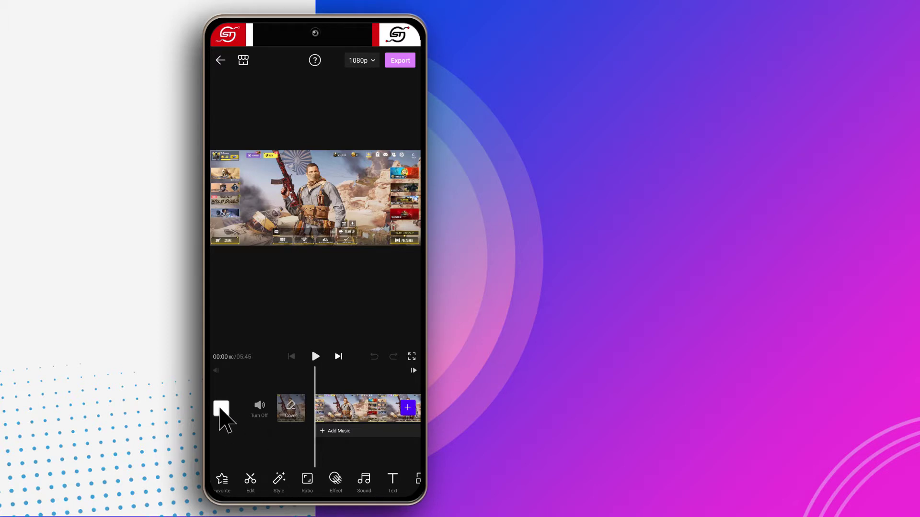
left_click(221, 408)
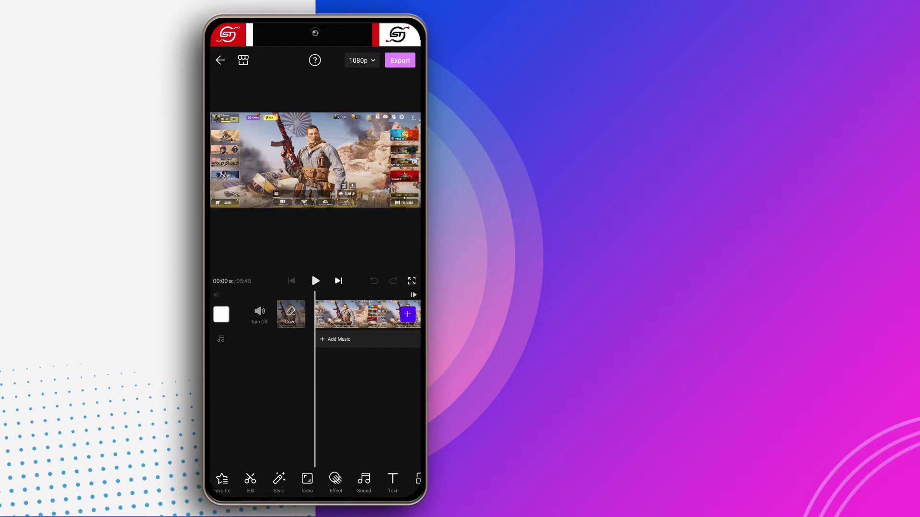
- Look through the timeline to its end and back, and jump to the second clip's start and back to the beginning
left_click_drag(412, 404, 285, 404)
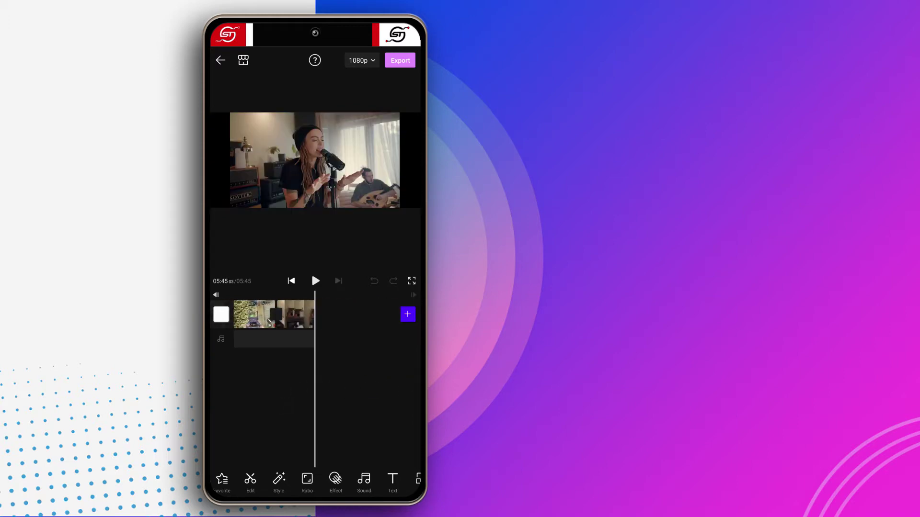
left_click_drag(389, 395, 374, 379)
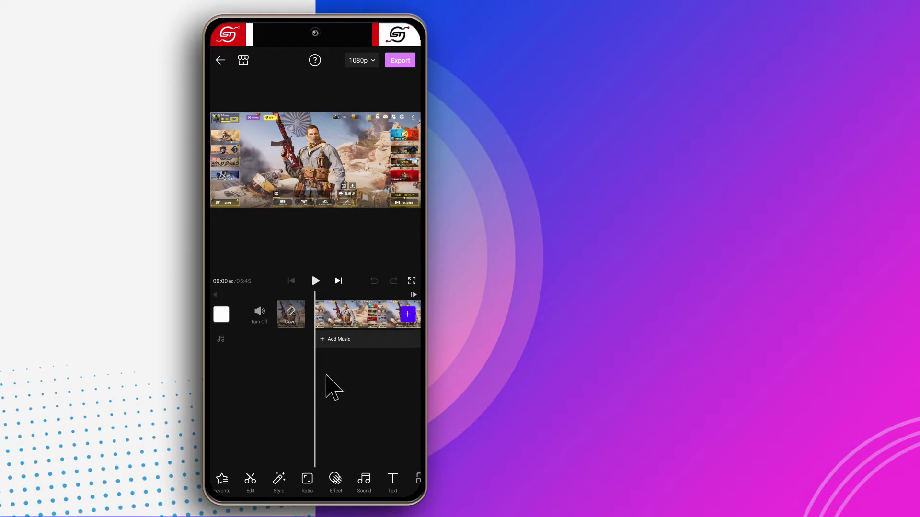
left_click(338, 281)
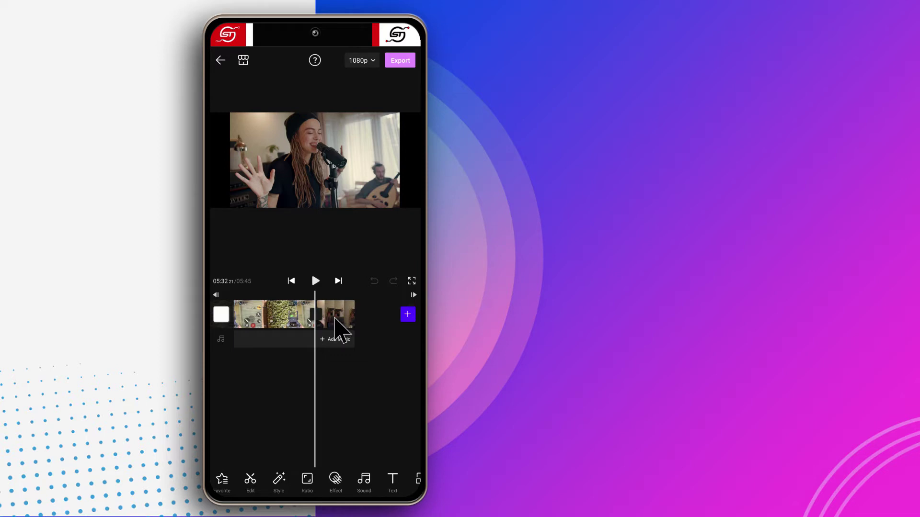
left_click(291, 281)
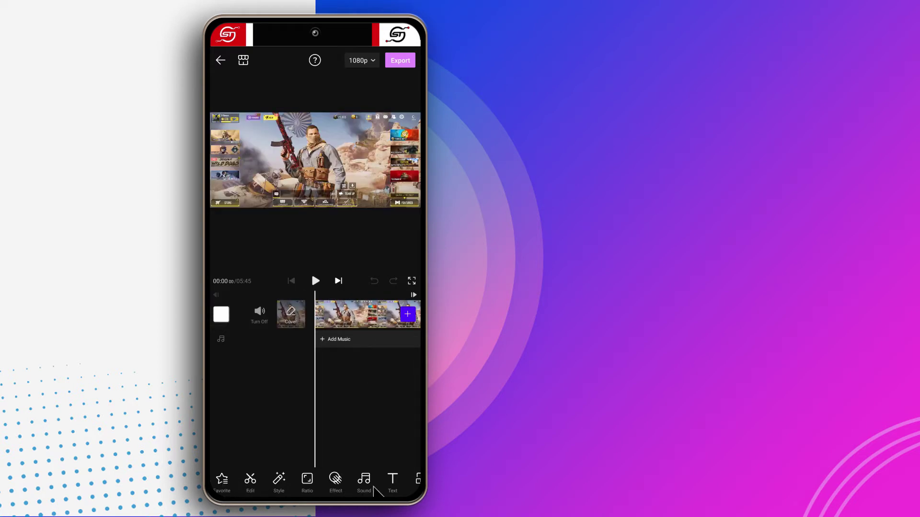
- Select the game clip and scrub through it to about 01:18 and back to its start
left_click(345, 322)
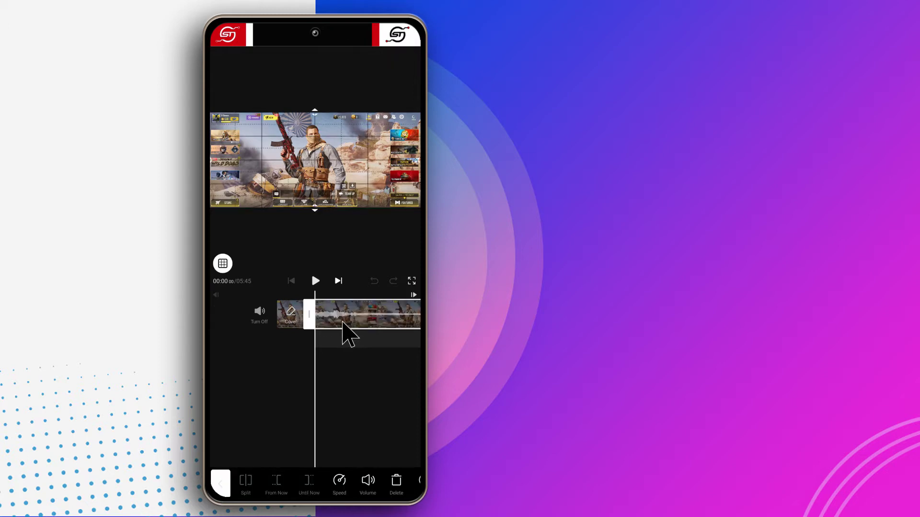
left_click_drag(341, 315, 249, 314)
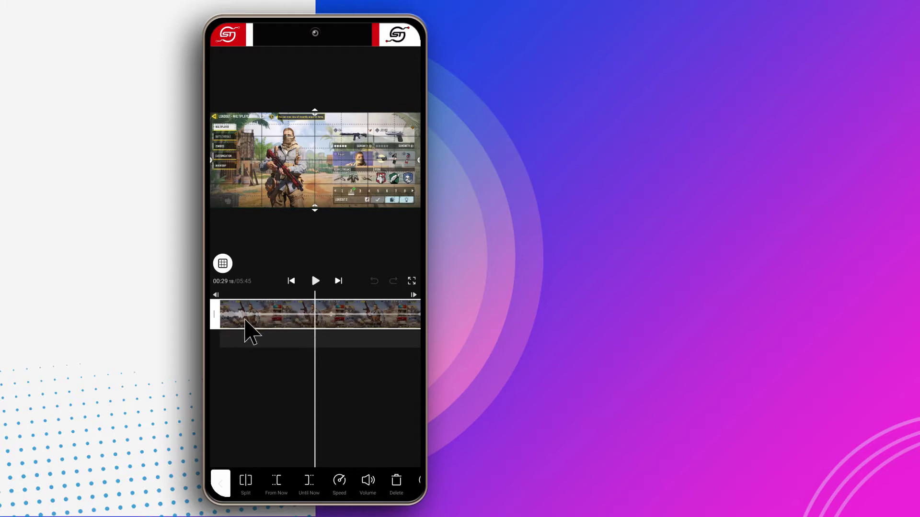
left_click_drag(351, 341, 249, 338)
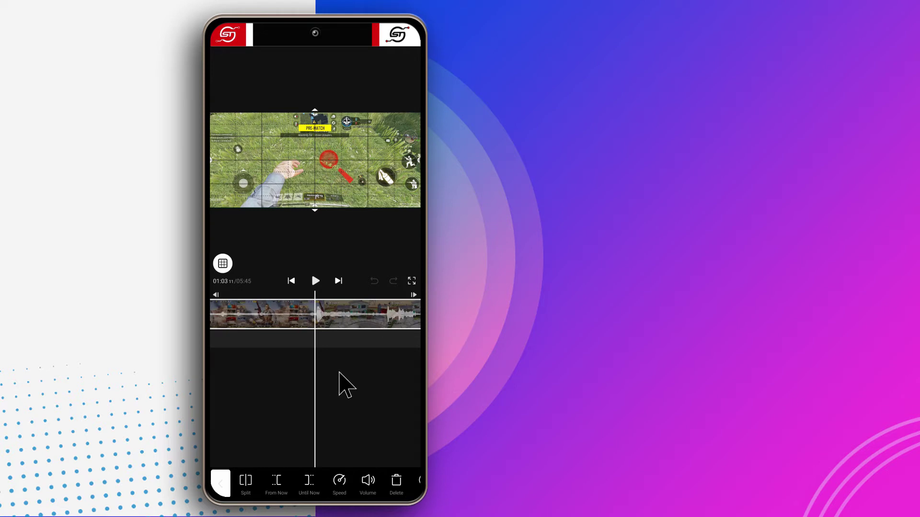
left_click_drag(342, 372, 337, 371)
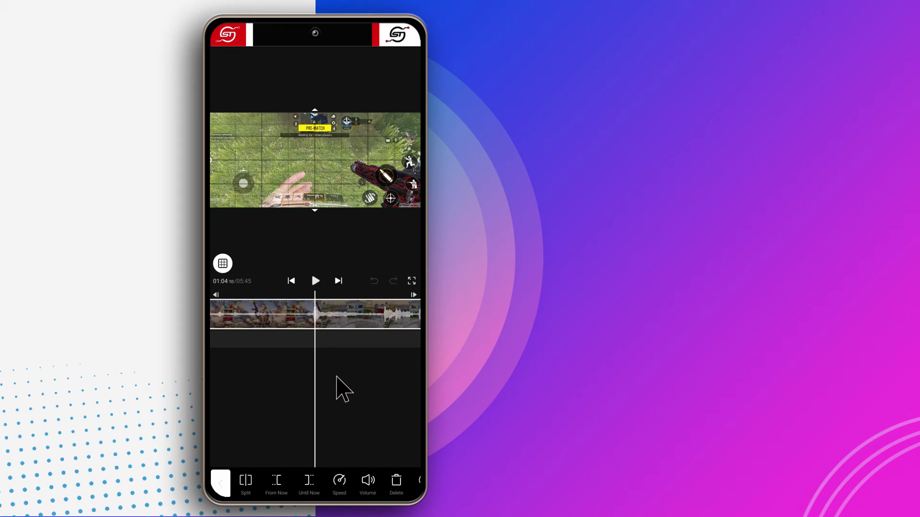
left_click_drag(370, 386, 333, 378)
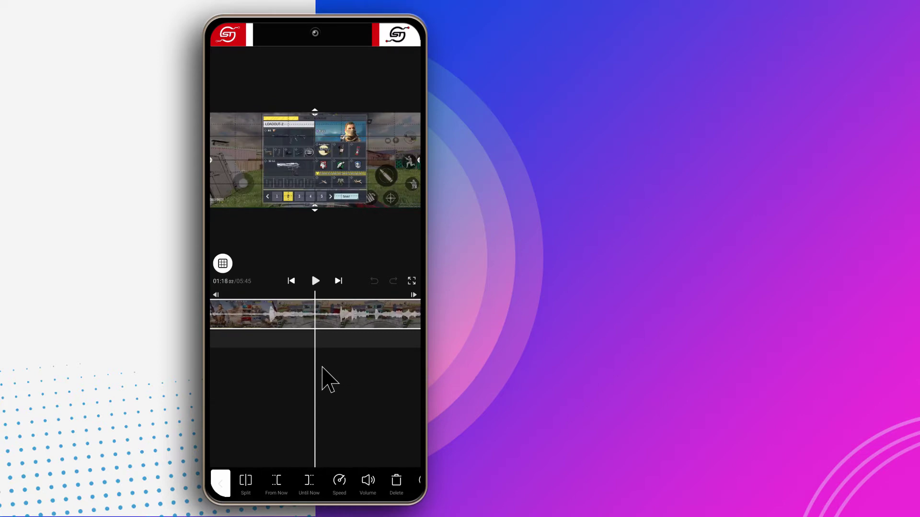
scroll(330, 380, "up", 5)
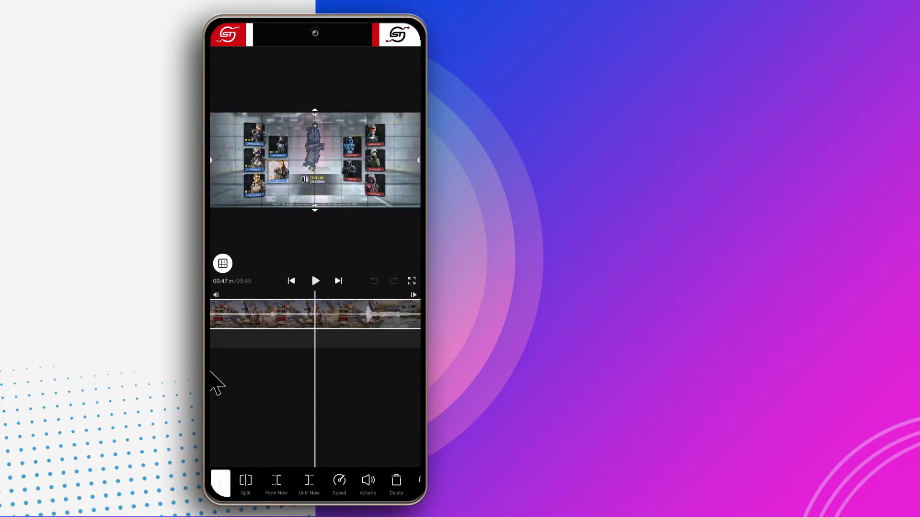
scroll(215, 383, "up", 8)
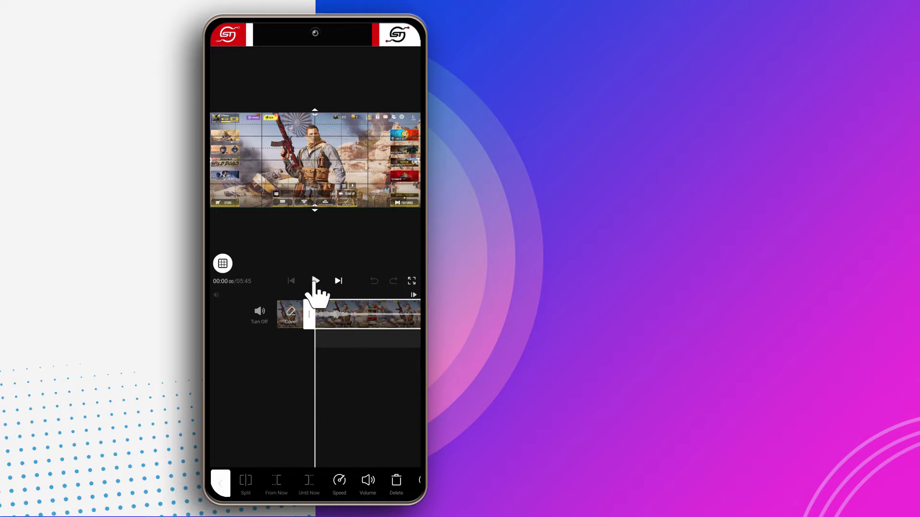
- Play the game clip from its start and move the playhead to about 00:51
left_click(315, 281)
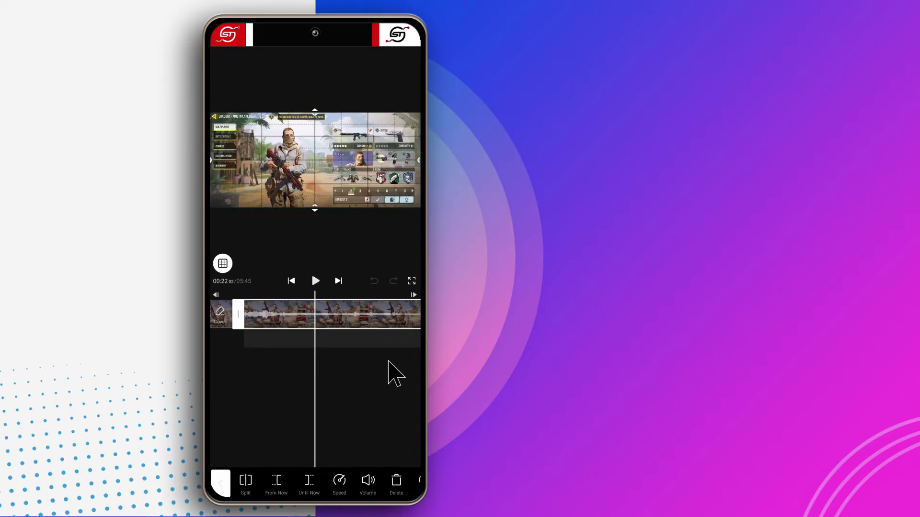
left_click_drag(388, 361, 335, 370)
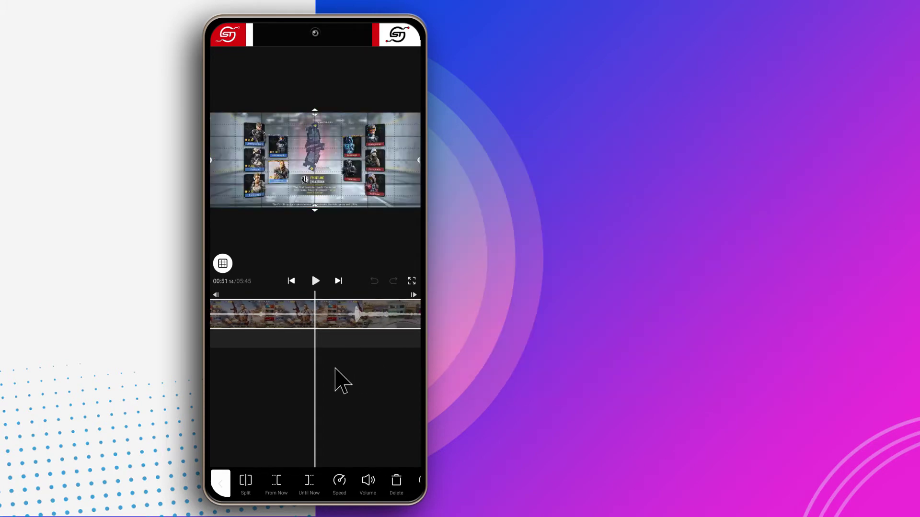